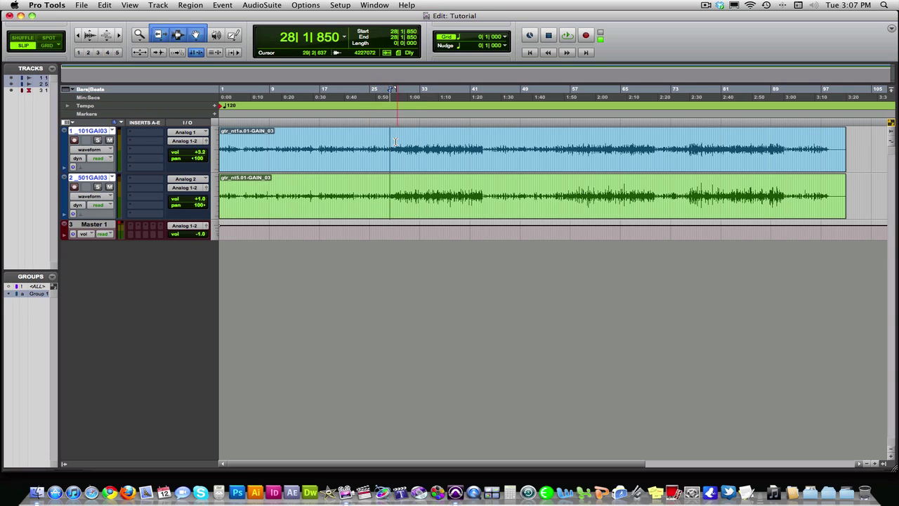
# Play and stop the two guitar tracks, then switch to the Mix window.
pyautogui.press('space')
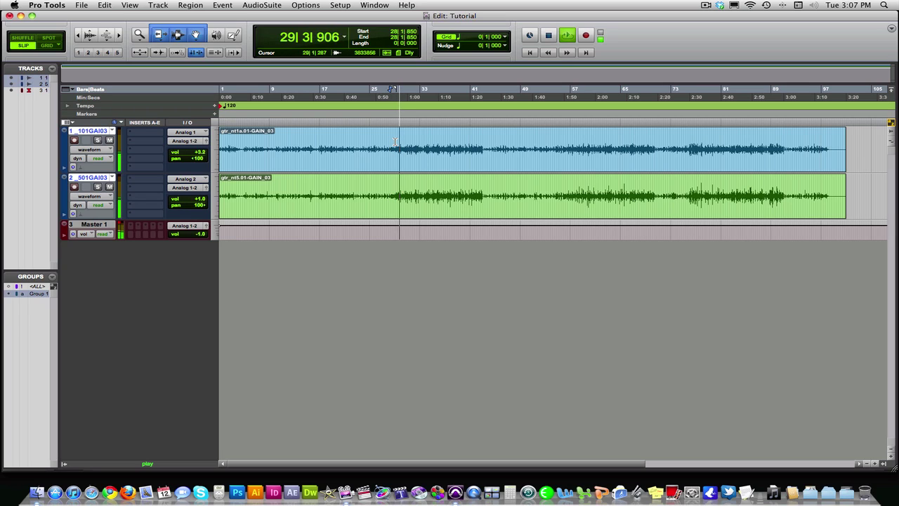
pyautogui.press('space')
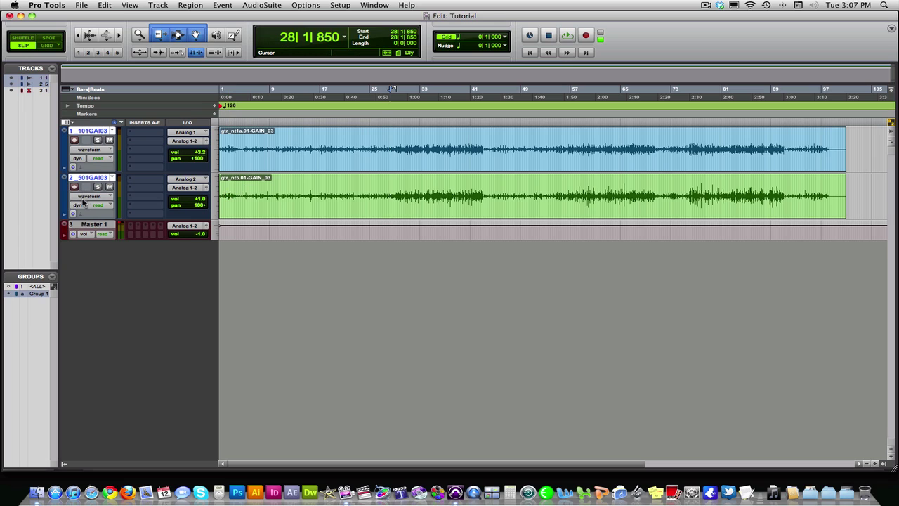
pyautogui.press('super+equal')
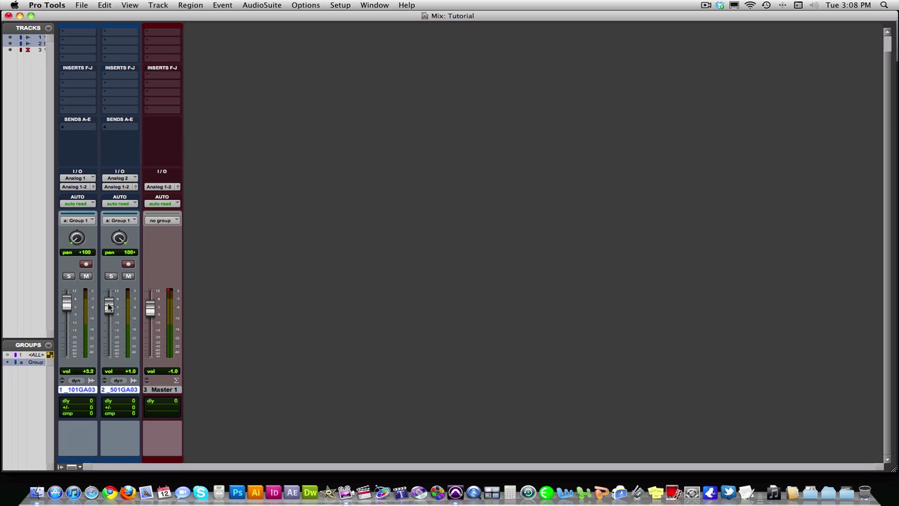
# Ride the grouped guitar faders together until tracks 1 and 2 sit at +1.8 and -0.4.
pyautogui.moveTo(109, 305); pyautogui.dragTo(109, 307)
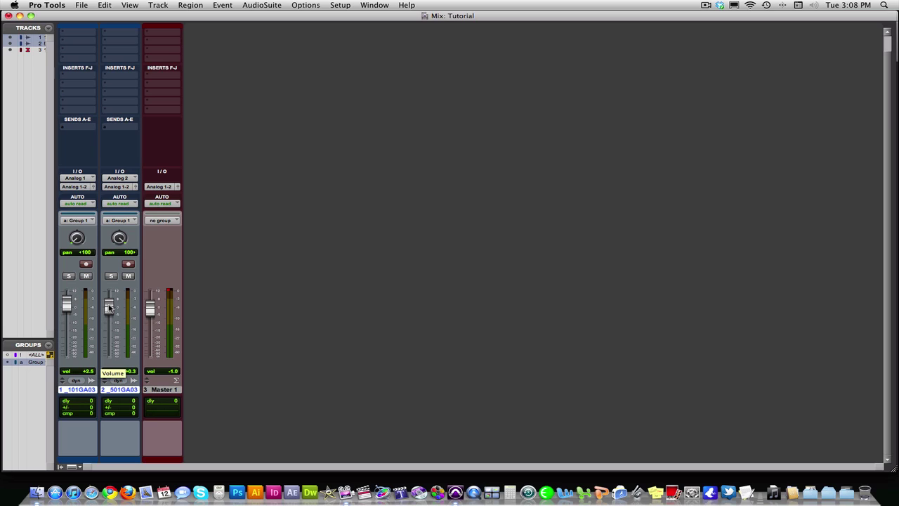
pyautogui.click(256, 306)
pyautogui.click(49, 355)
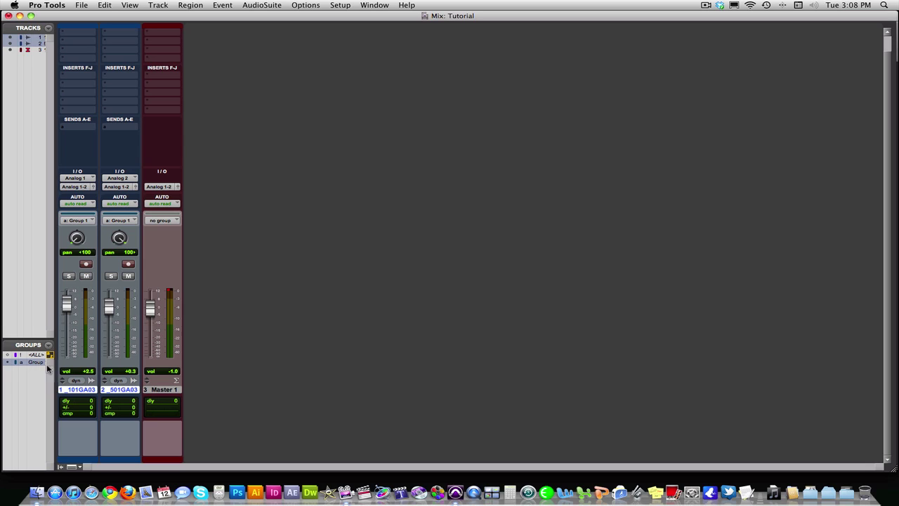
pyautogui.moveTo(67, 306); pyautogui.dragTo(67, 307)
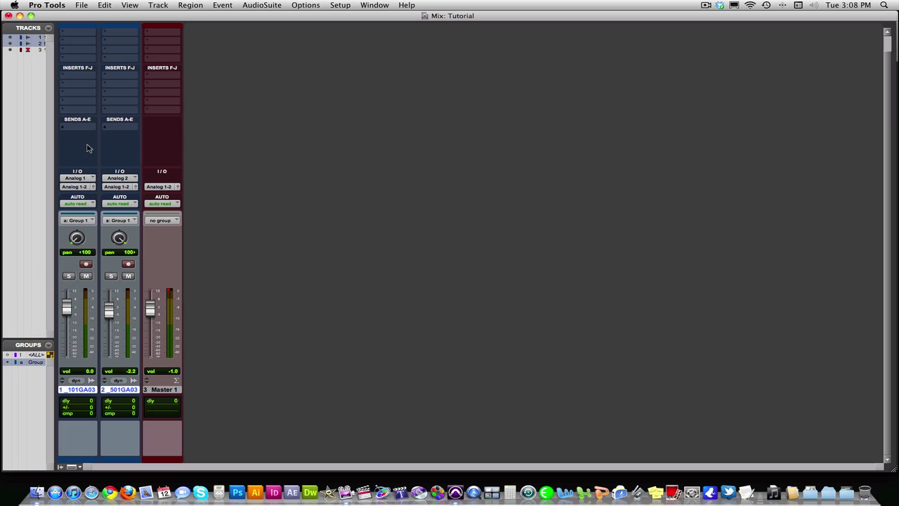
pyautogui.moveTo(109, 307)
pyautogui.mouseDown()
pyautogui.moveTo(109, 322)
pyautogui.moveTo(112, 311)
pyautogui.mouseUp()
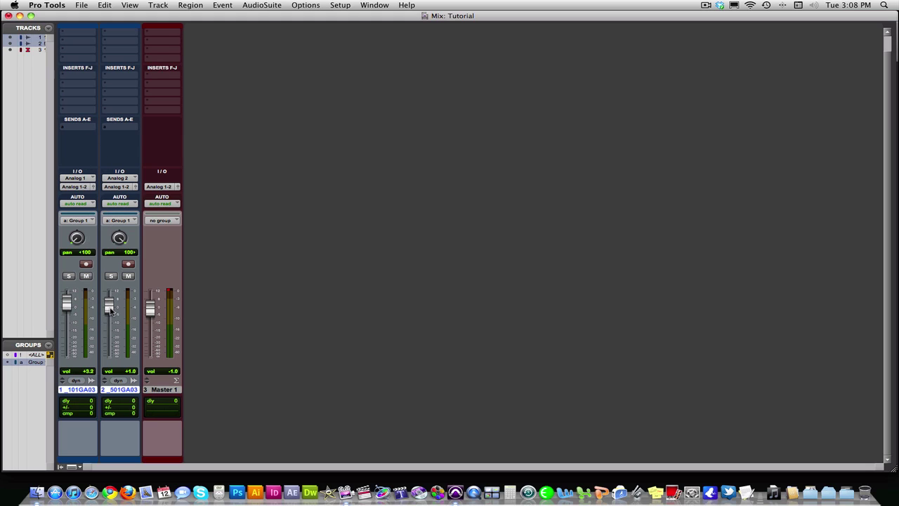
pyautogui.moveTo(110, 309); pyautogui.dragTo(109, 311)
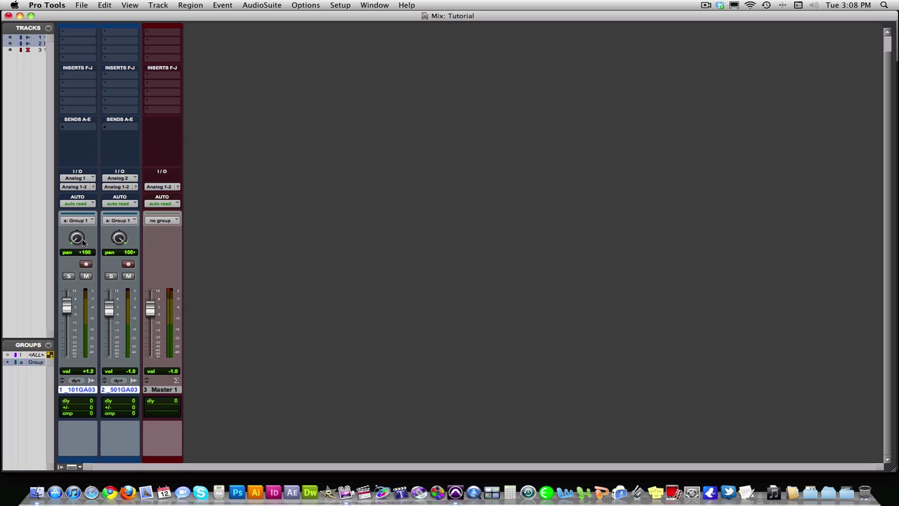
pyautogui.moveTo(65, 295)
pyautogui.mouseDown()
pyautogui.moveTo(69, 311)
pyautogui.moveTo(67, 303)
pyautogui.mouseUp()
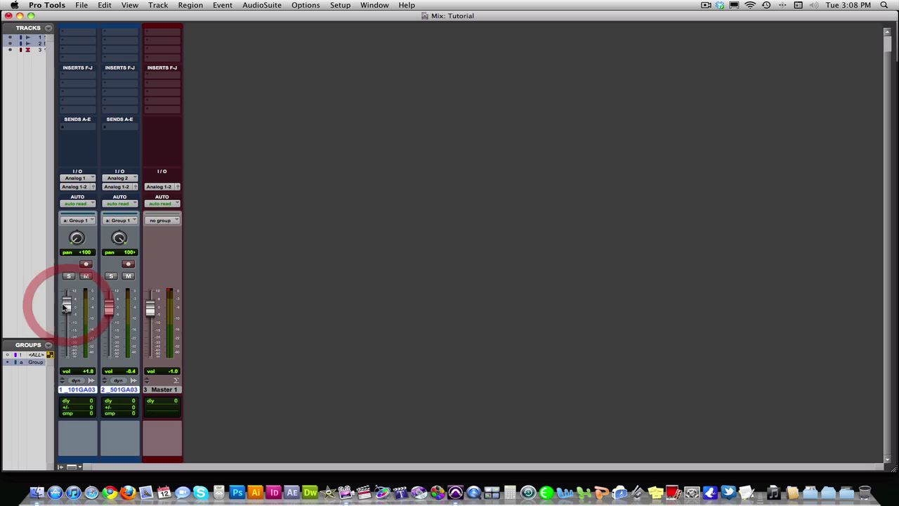
pyautogui.click(205, 274)
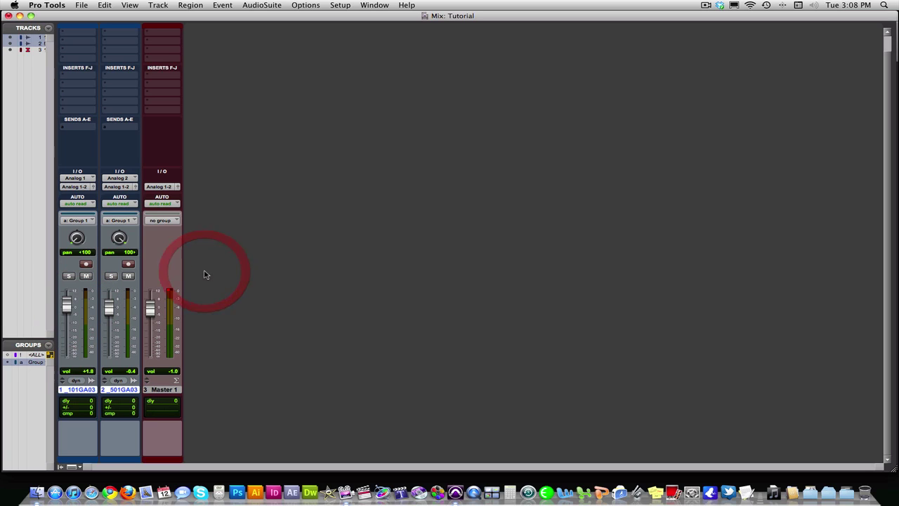
# Create one new stereo Aux Input track, Aux 1, via Track > New.
pyautogui.click(124, 5)
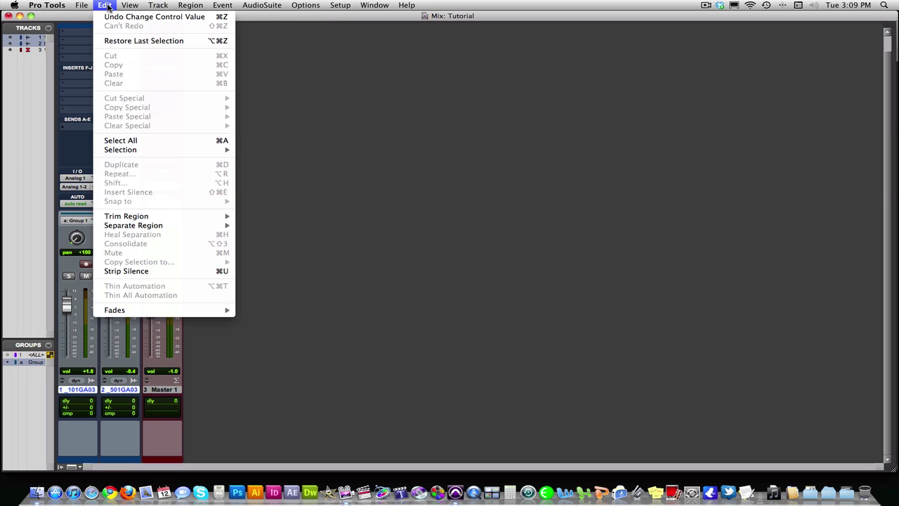
pyautogui.click(165, 17)
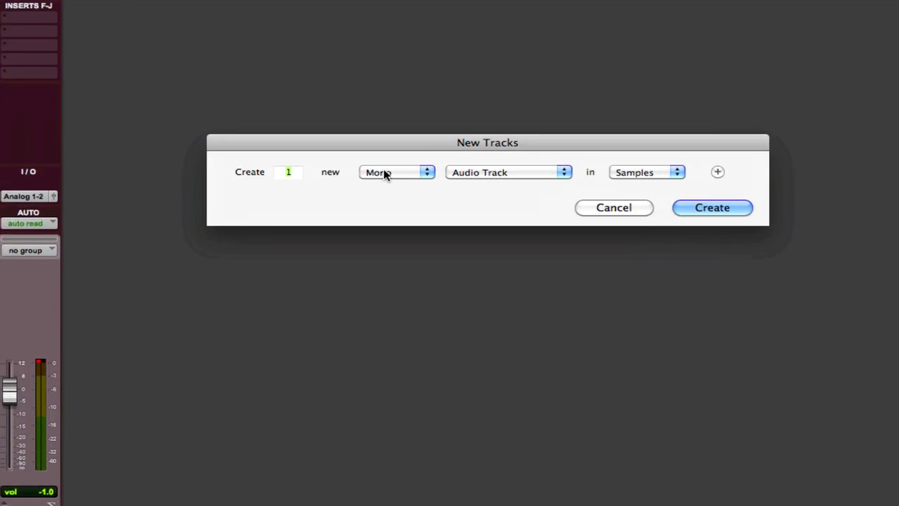
pyautogui.click(388, 174)
pyautogui.click(443, 175)
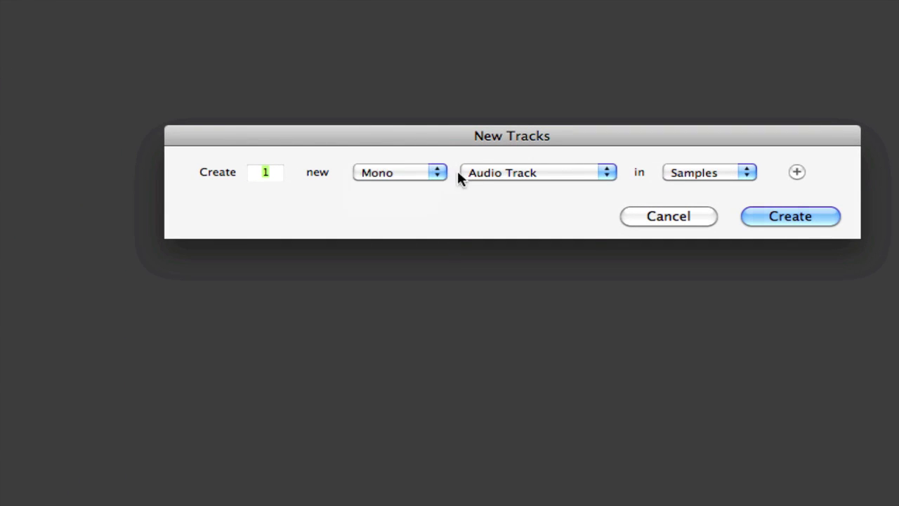
pyautogui.click(461, 174)
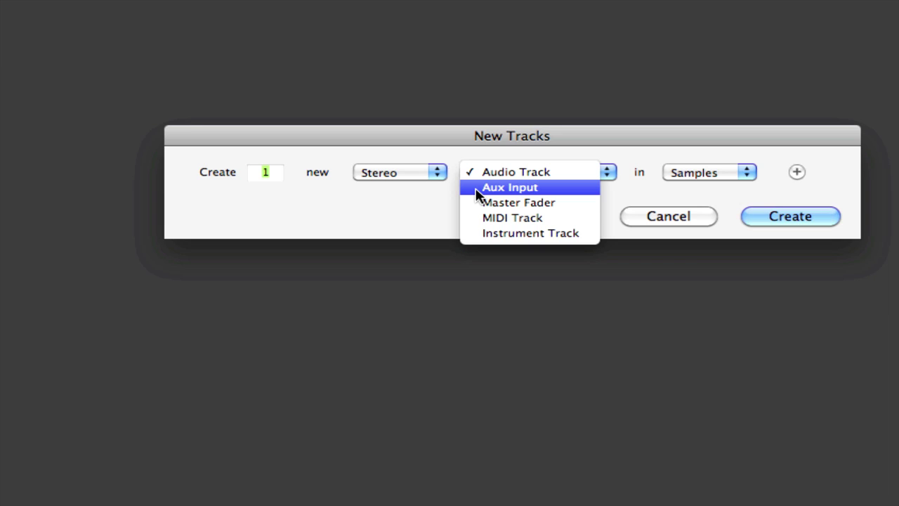
pyautogui.click(476, 190)
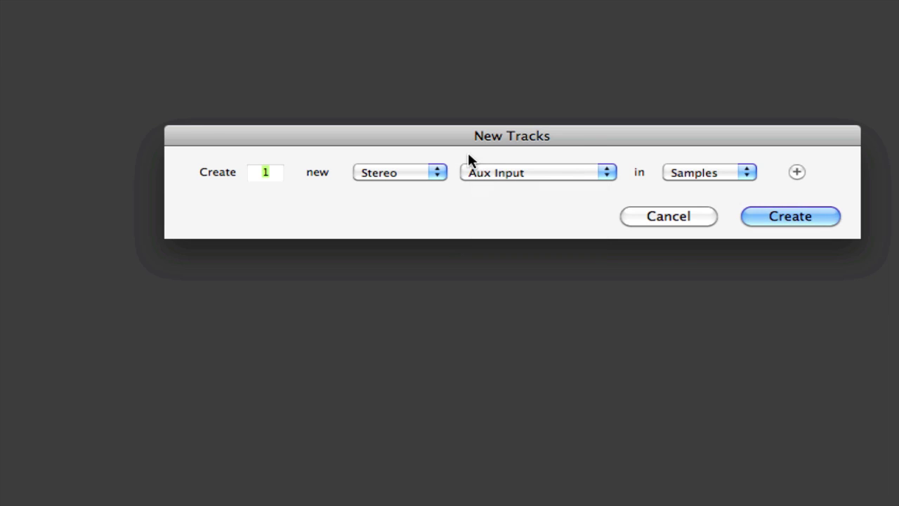
pyautogui.click(749, 216)
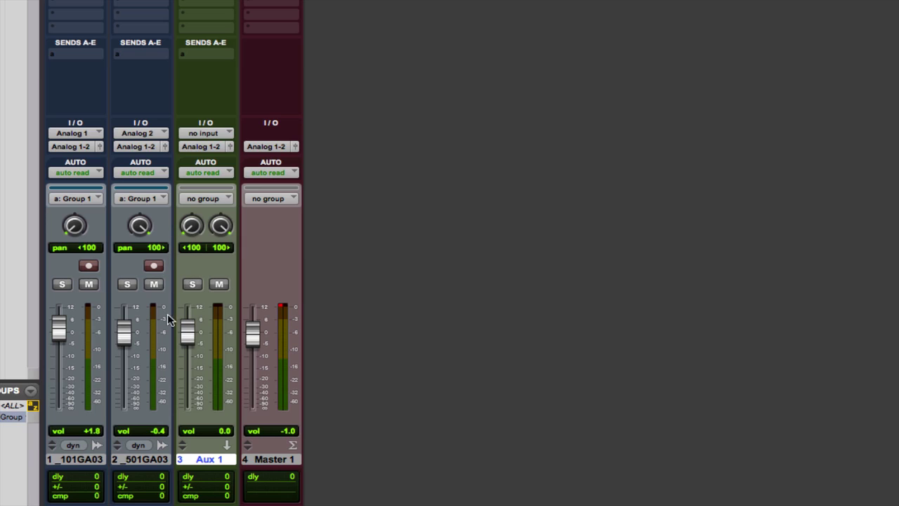
# Rename the Aux 1 track to 'guitar bus'.
pyautogui.doubleClick(207, 460)
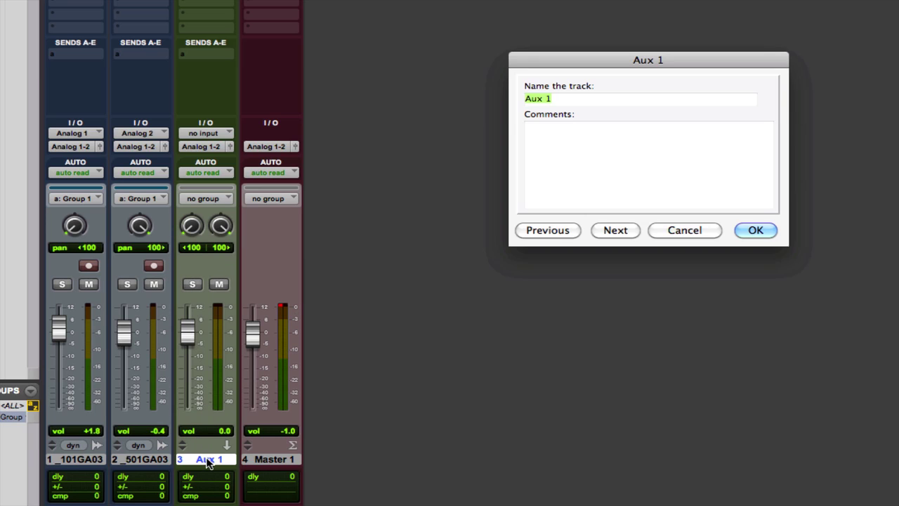
pyautogui.write('guitar bus')
pyautogui.press('Return')
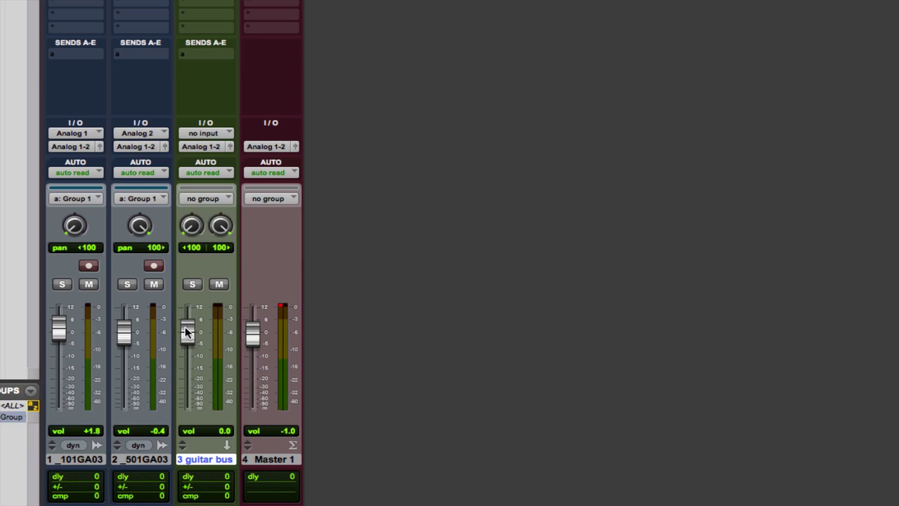
# Set the guitar bus volume to -5.2 and raise the guitars to +2.2 and 0.0.
pyautogui.moveTo(187, 331)
pyautogui.mouseDown()
pyautogui.moveTo(188, 345)
pyautogui.moveTo(188, 318)
pyautogui.moveTo(191, 345)
pyautogui.mouseUp()
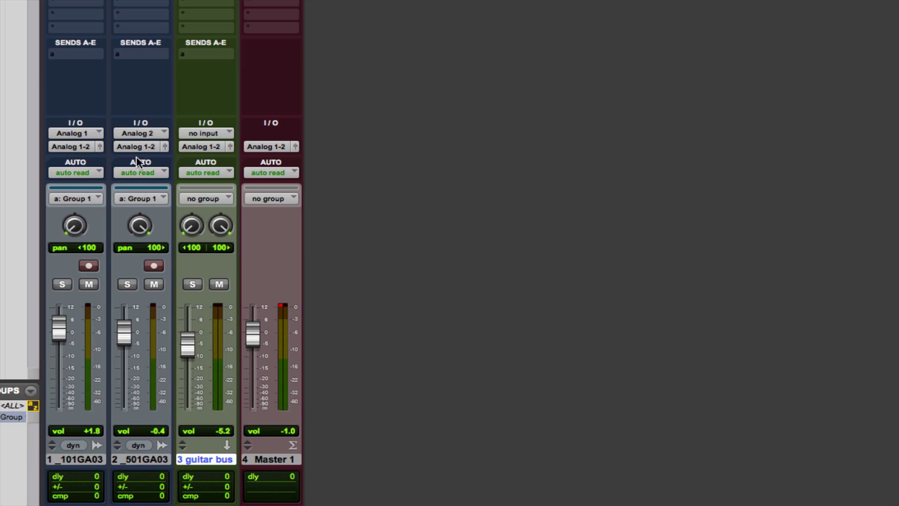
pyautogui.keyDown('alt'); pyautogui.click(123, 335); pyautogui.keyUp('alt')
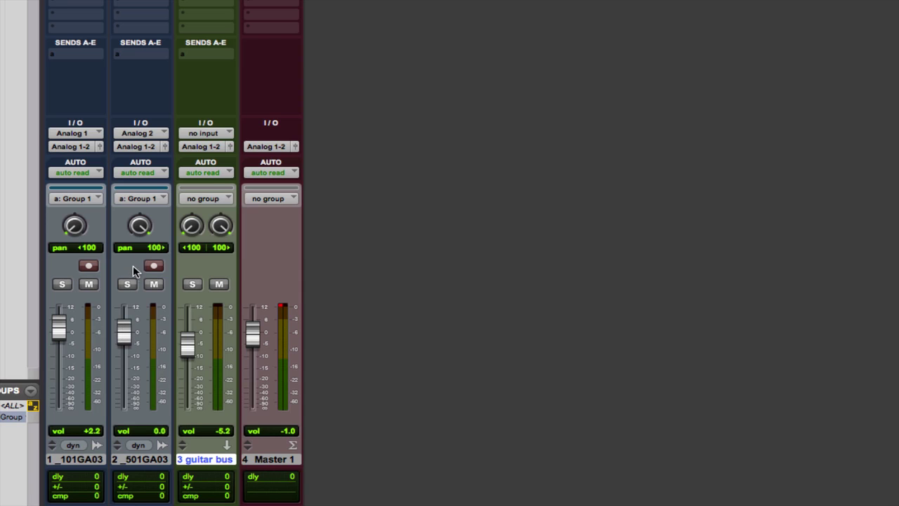
pyautogui.scroll(1, 127, 279)
pyautogui.scroll(3, 127, 280)
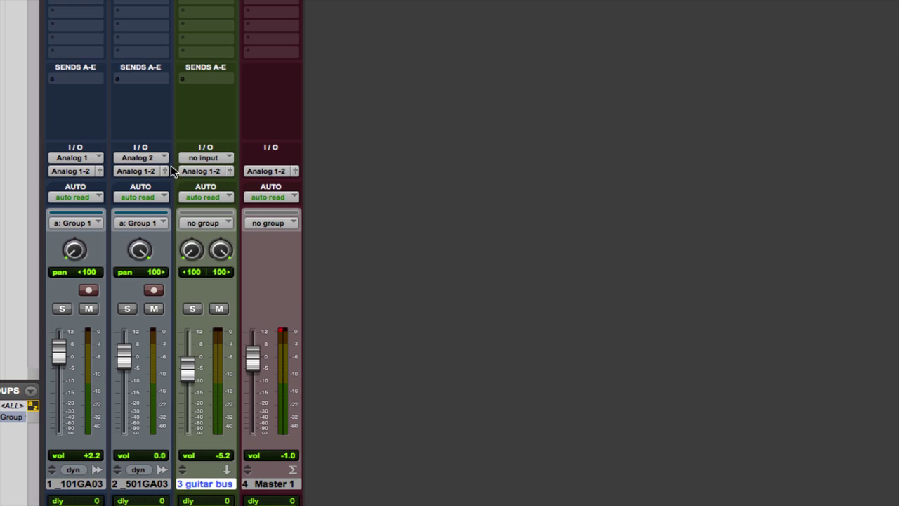
# Set the guitar bus input to Bus 1-2 and route both guitar tracks' outputs to Bus 1-2.
pyautogui.click(193, 158)
pyautogui.moveTo(214, 193)
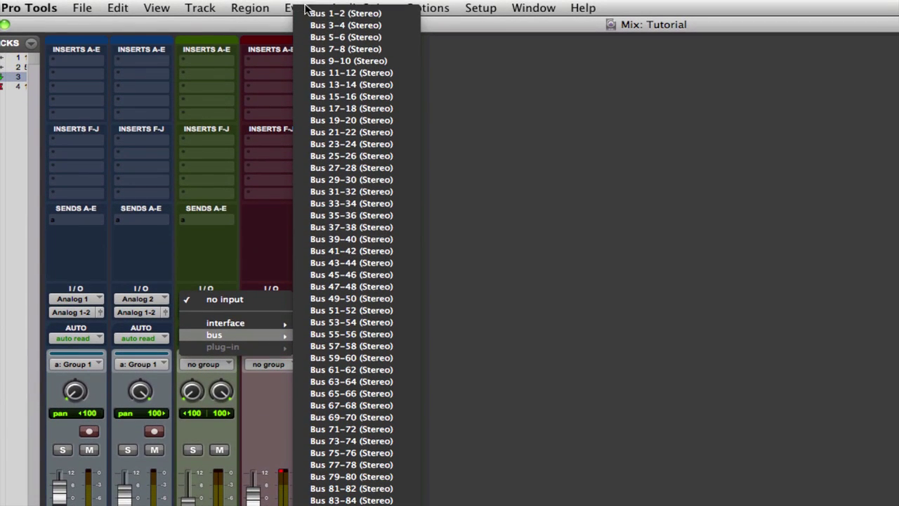
pyautogui.click(315, 14)
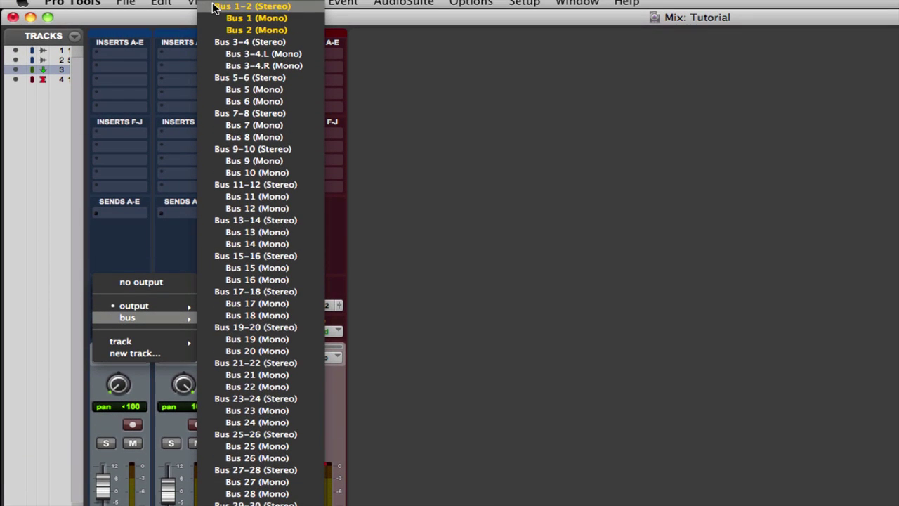
pyautogui.click(214, 7)
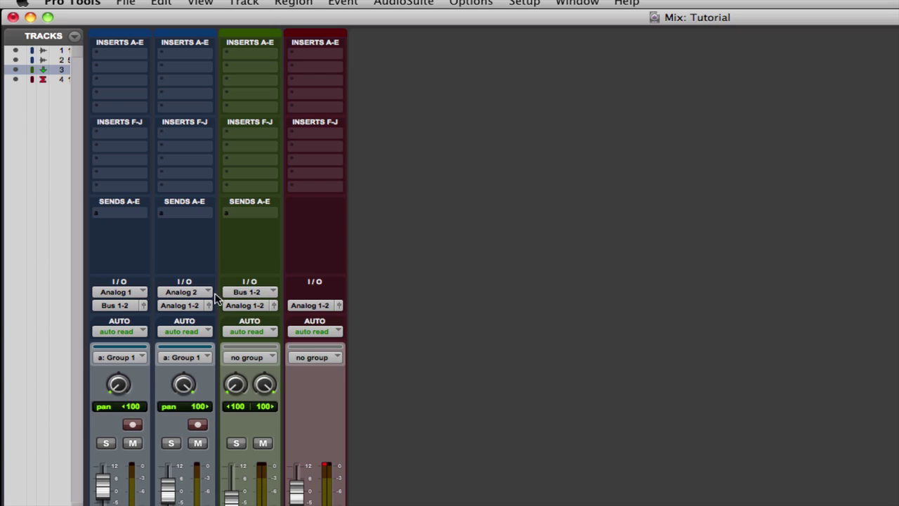
pyautogui.click(185, 305)
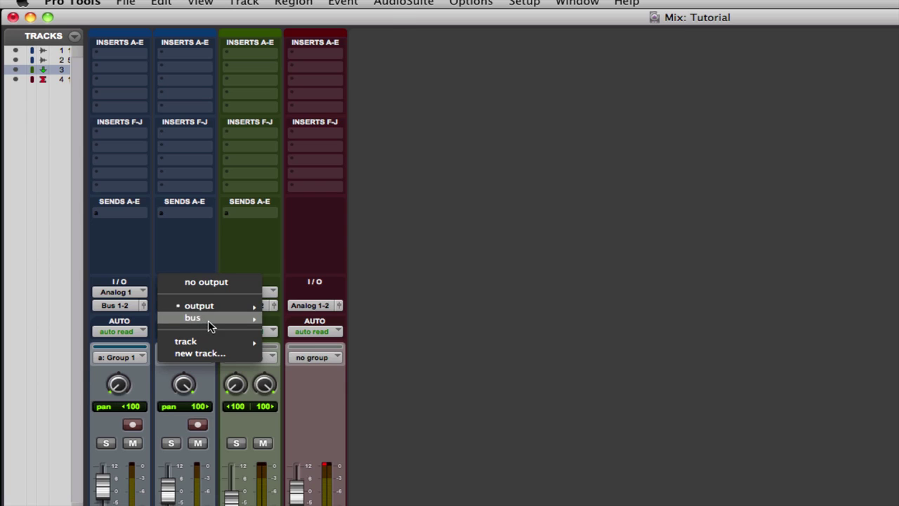
pyautogui.moveTo(208, 321)
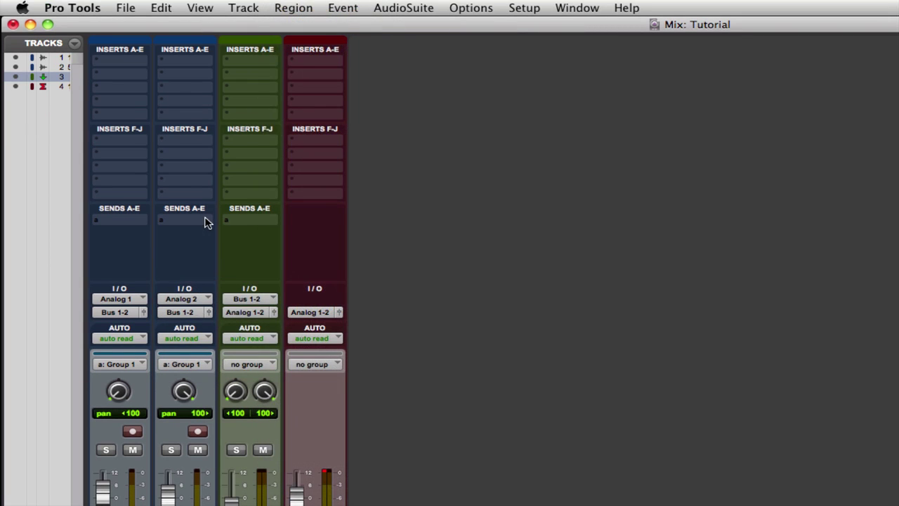
pyautogui.scroll(-1, 205, 235)
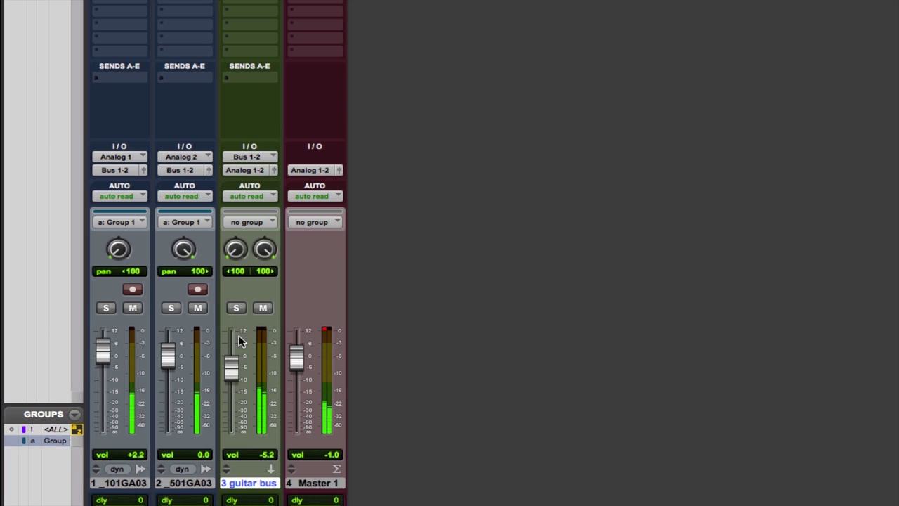
# Pull the guitar bus fader down and back up to -4.0 dB, then select Master 1.
pyautogui.moveTo(232, 366)
pyautogui.mouseDown()
pyautogui.moveTo(236, 440)
pyautogui.moveTo(234, 369)
pyautogui.moveTo(234, 379)
pyautogui.mouseUp()
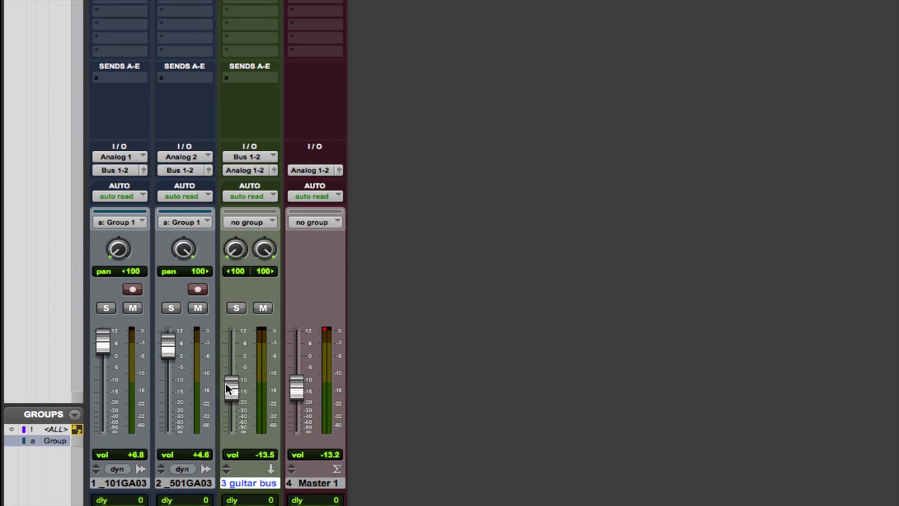
pyautogui.moveTo(228, 389); pyautogui.dragTo(232, 362)
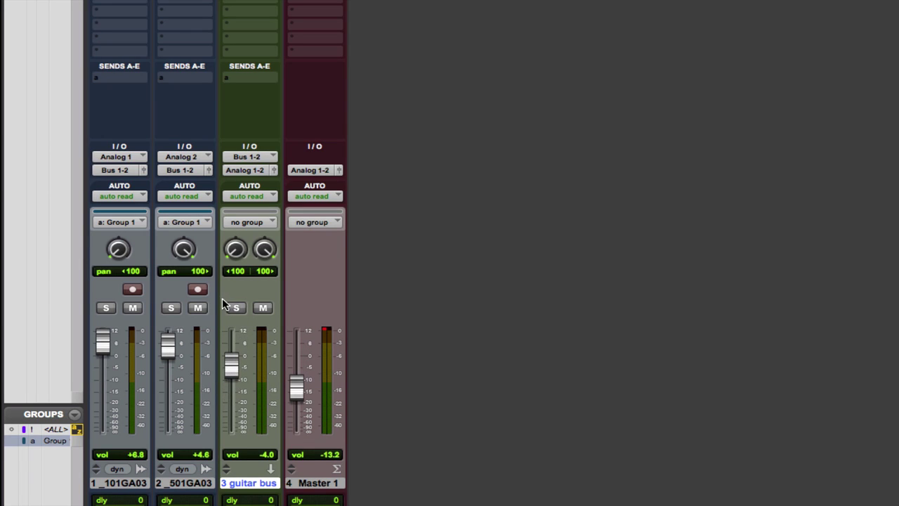
pyautogui.click(318, 484)
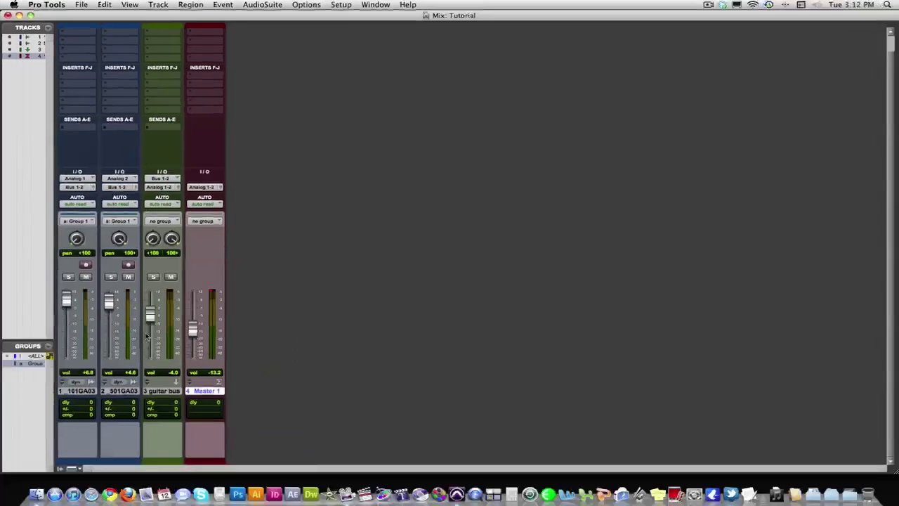
# Create a second stereo Aux Input track and start renaming its Aux 1 name plate.
pyautogui.click(129, 5)
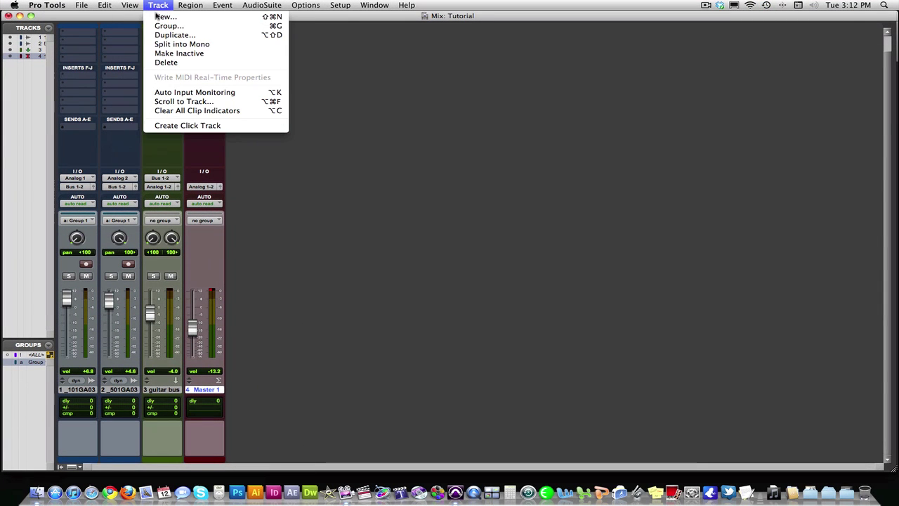
pyautogui.click(162, 17)
pyautogui.click(376, 172)
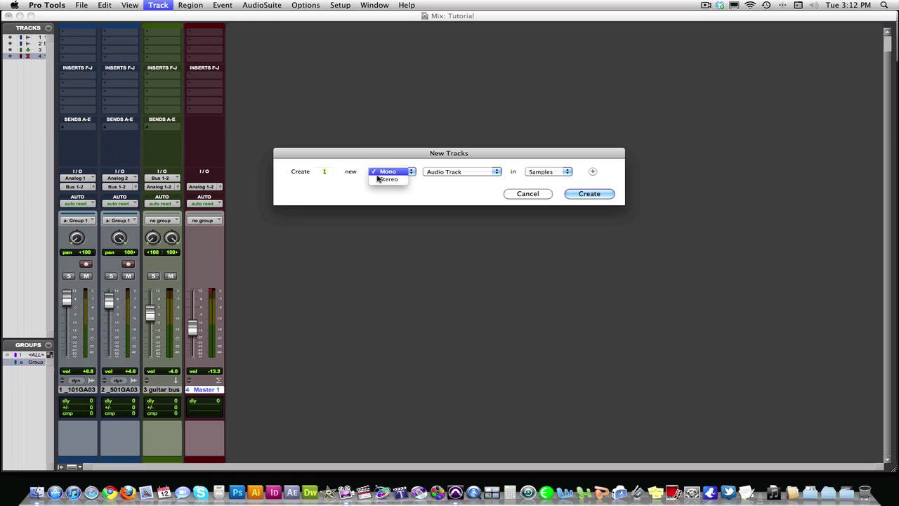
pyautogui.click(385, 179)
pyautogui.click(431, 172)
pyautogui.click(429, 180)
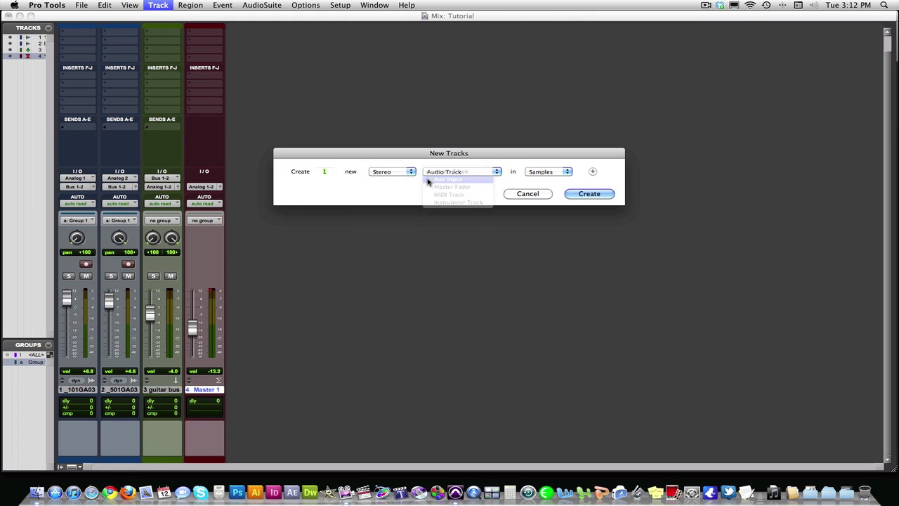
pyautogui.click(590, 193)
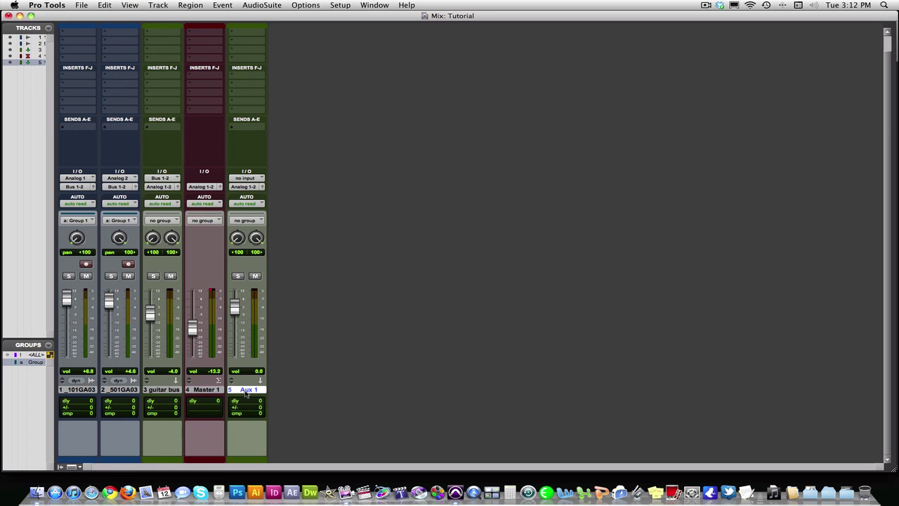
pyautogui.doubleClick(247, 390)
# Name the new aux track 'reverb' and set its input to Bus 3-4 (Stereo).
pyautogui.write('reverb')
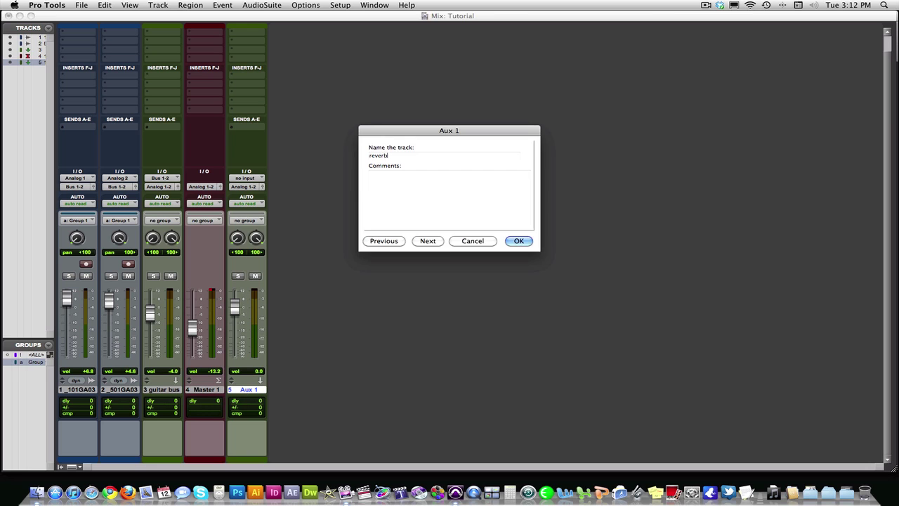
pyautogui.press('Return')
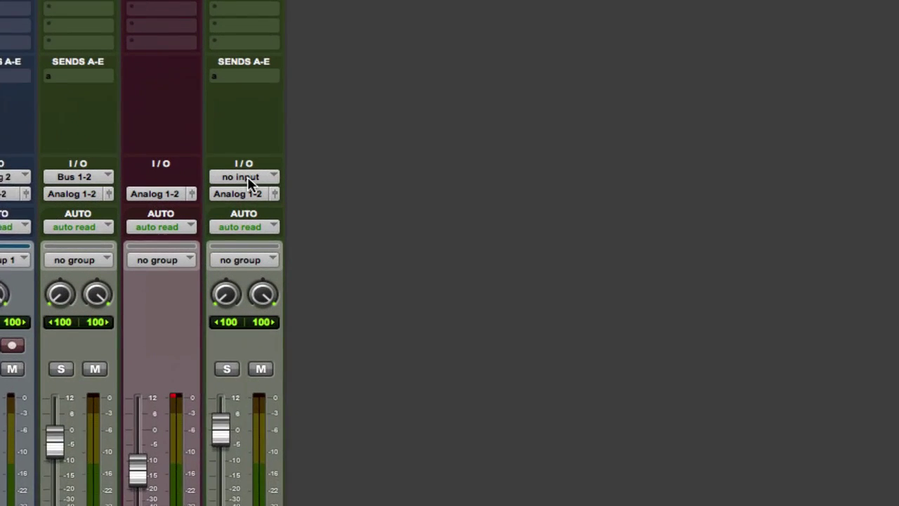
pyautogui.click(244, 178)
pyautogui.moveTo(260, 196)
pyautogui.moveTo(289, 225)
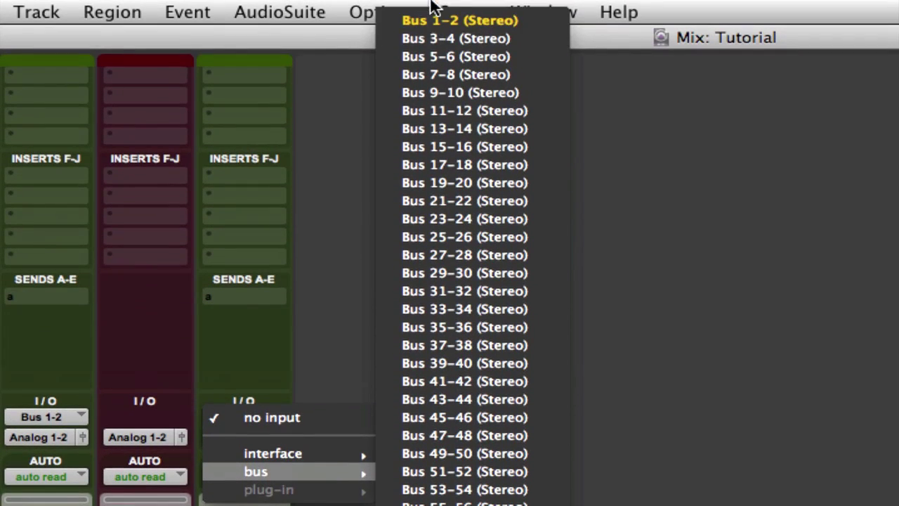
pyautogui.click(428, 37)
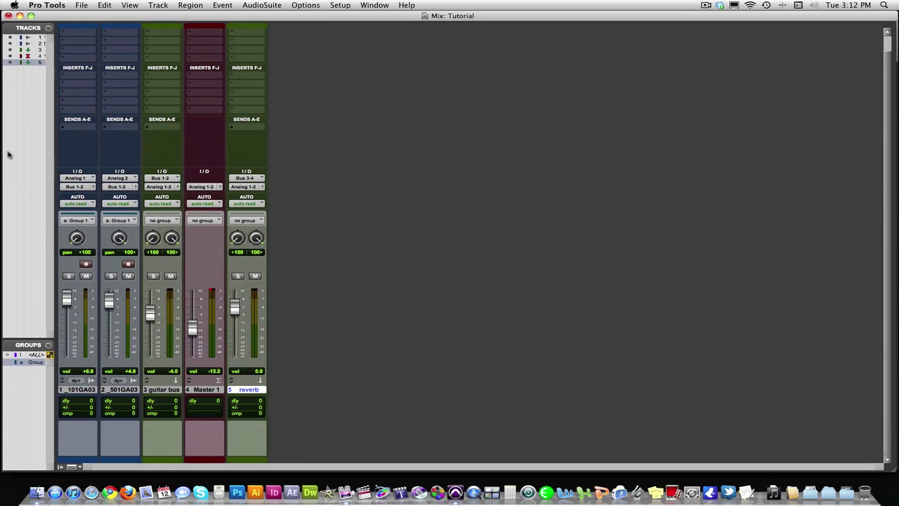
pyautogui.scroll(2, 107, 162)
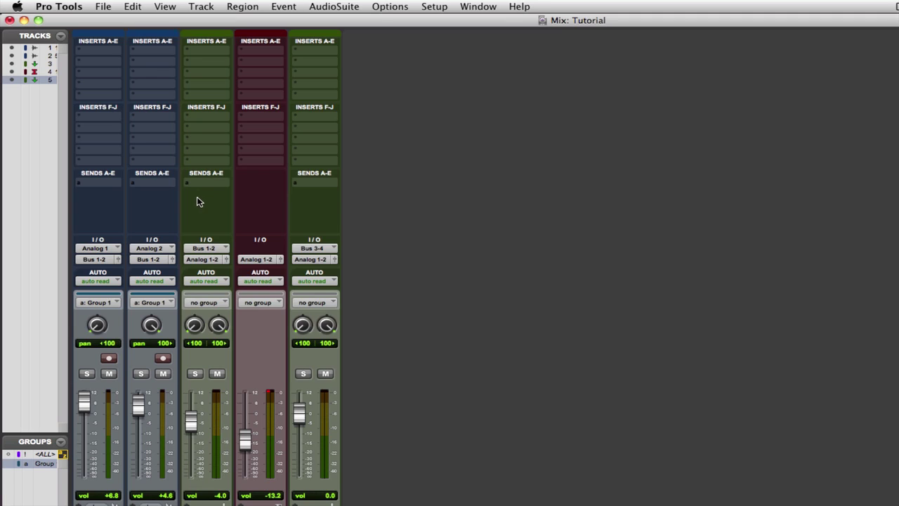
# Add a Send A on the guitar bus to Bus 3-4 and set its level to about -12 dB.
pyautogui.click(197, 181)
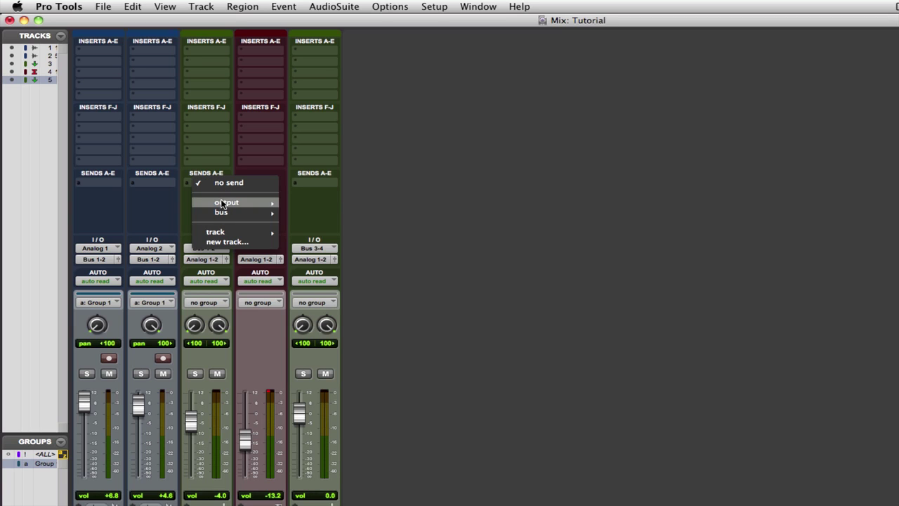
pyautogui.moveTo(223, 212)
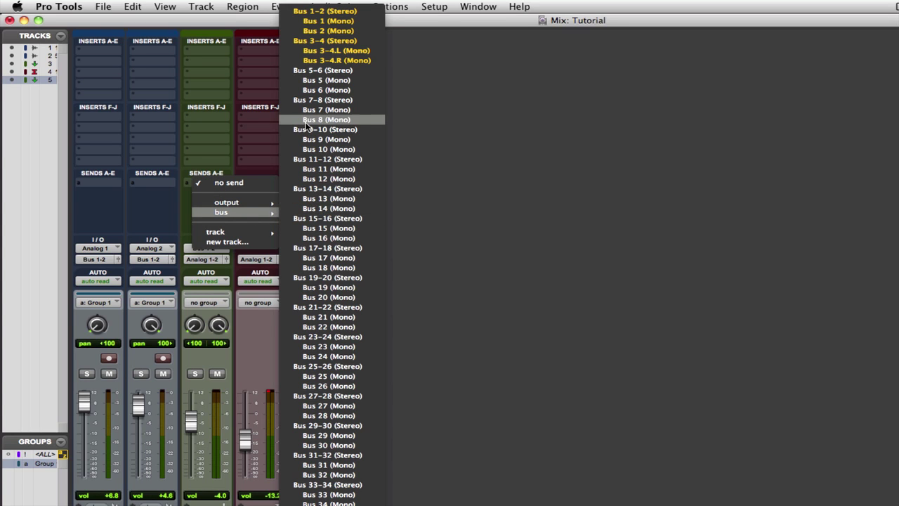
pyautogui.click(320, 40)
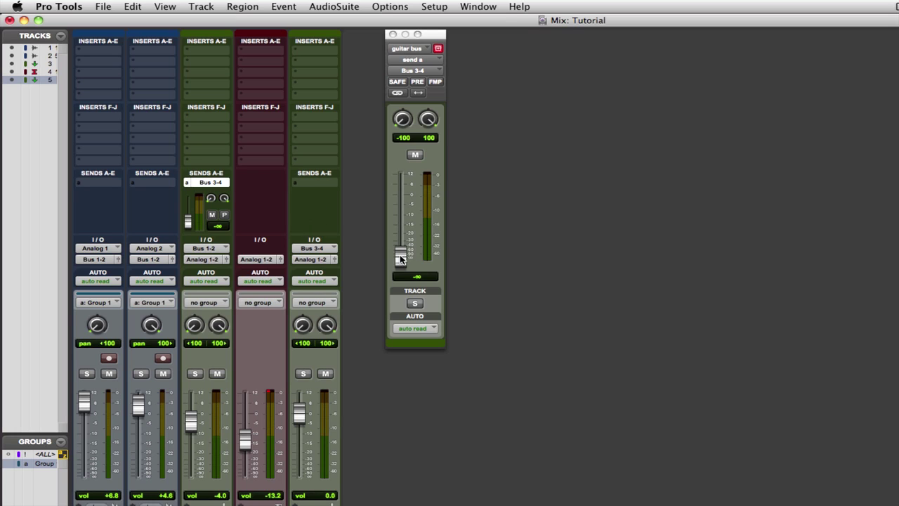
pyautogui.moveTo(401, 260); pyautogui.dragTo(401, 218)
pyautogui.moveTo(191, 213); pyautogui.dragTo(190, 211)
# Set the mixer's Sends A–E view to Assignments via the View menu.
pyautogui.click(166, 7)
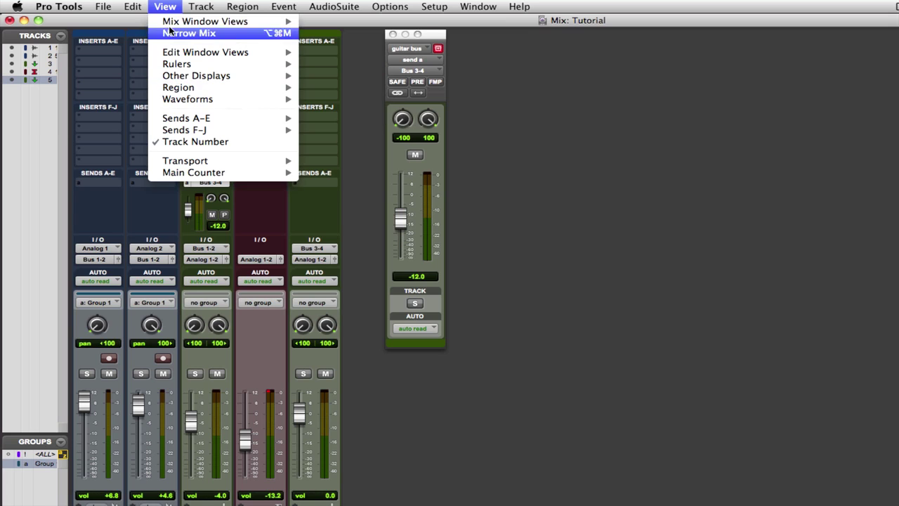
pyautogui.moveTo(179, 121)
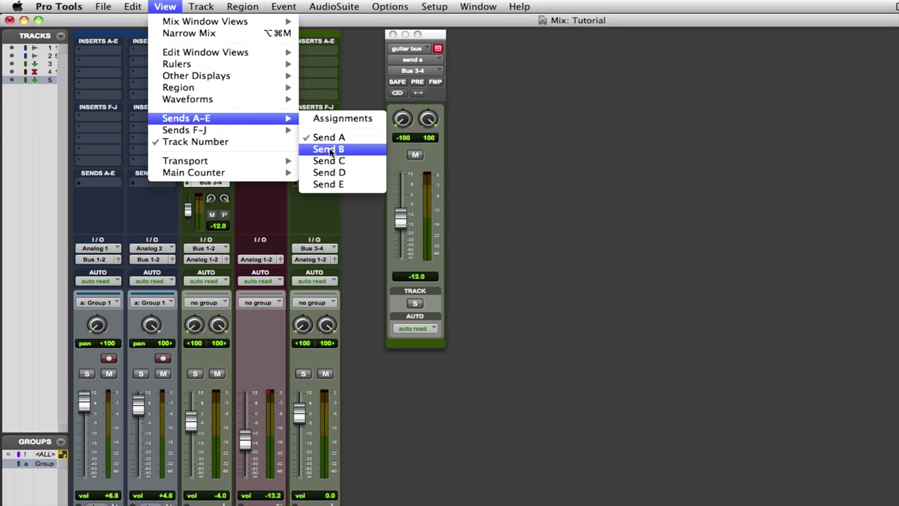
pyautogui.click(336, 119)
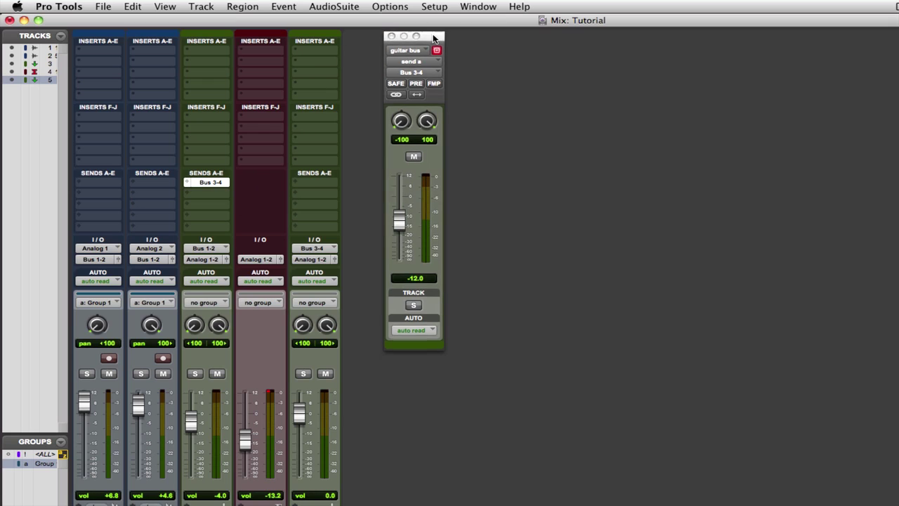
# Drop the guitar bus send to -∞ and insert a D-Verb plug-in on the reverb aux track.
pyautogui.moveTo(435, 36); pyautogui.dragTo(439, 59)
pyautogui.moveTo(406, 243); pyautogui.dragTo(409, 285)
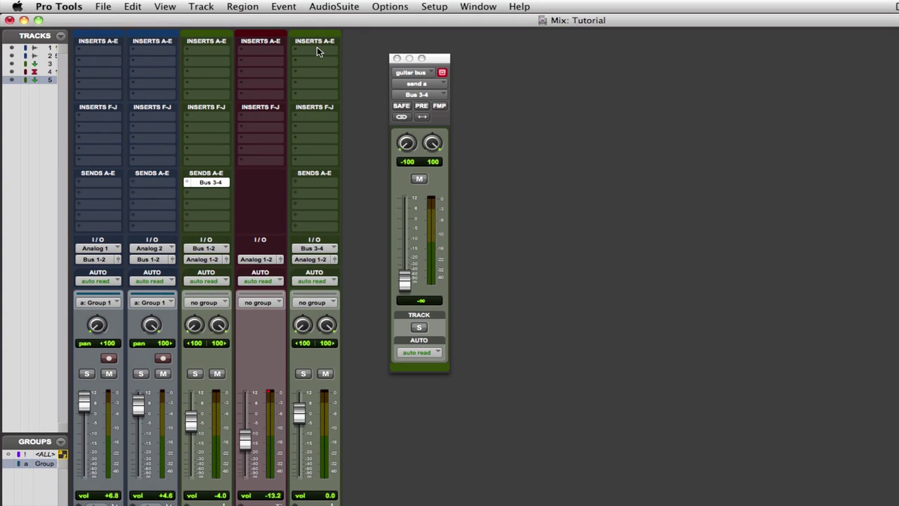
pyautogui.click(317, 48)
pyautogui.moveTo(366, 71)
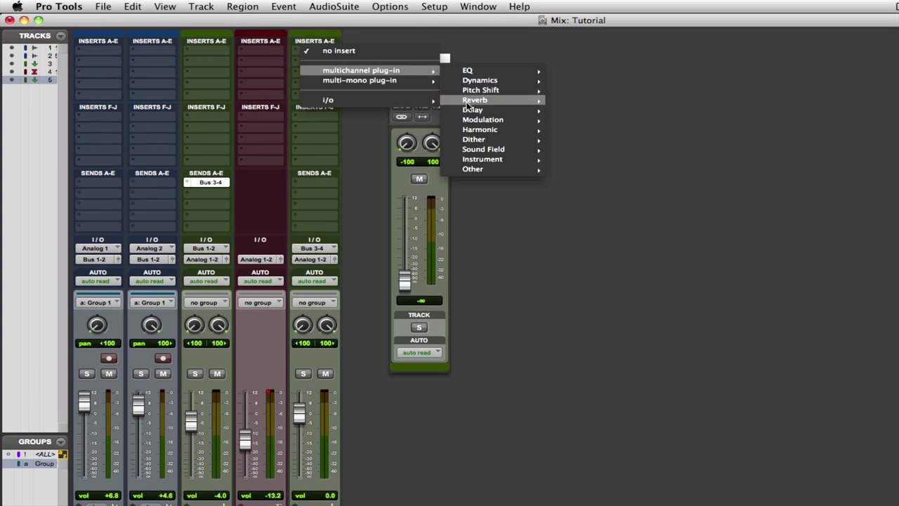
pyautogui.moveTo(485, 100)
pyautogui.click(559, 129)
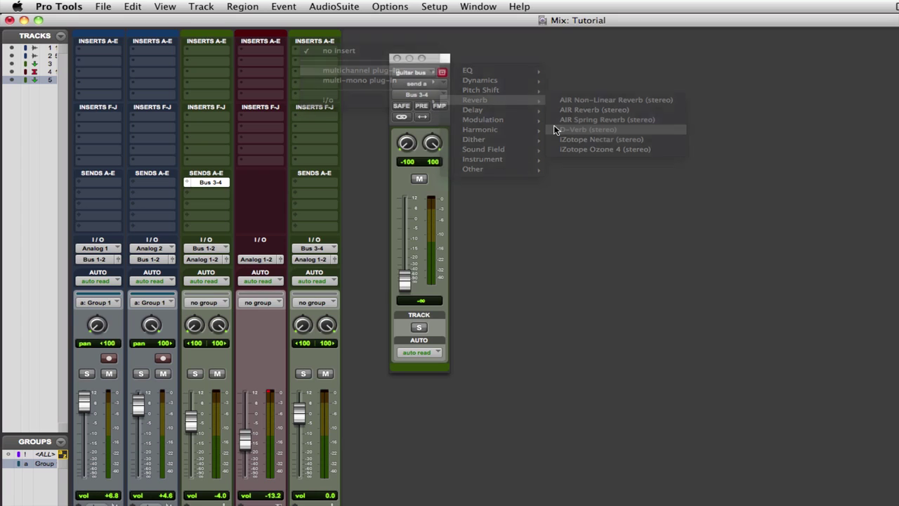
# Load the Medium Room preset in D-Verb and close its plug-in window.
pyautogui.moveTo(514, 80); pyautogui.dragTo(456, 96)
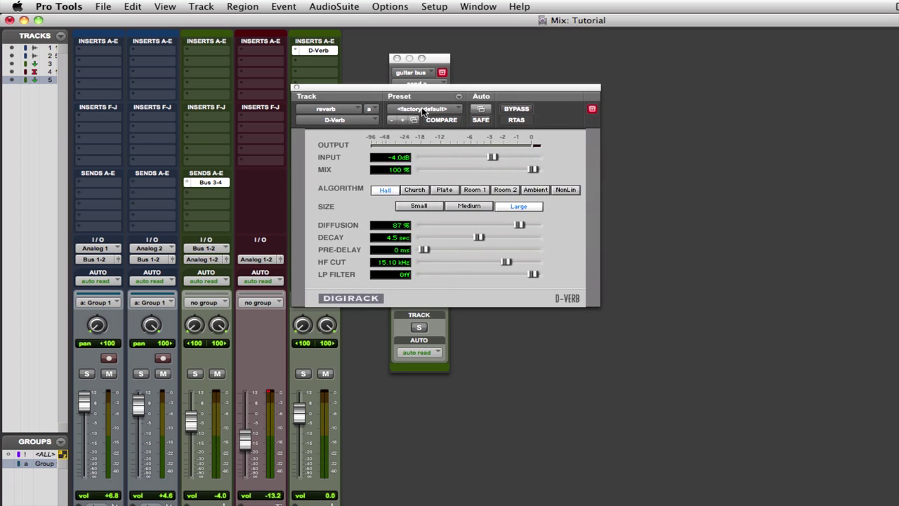
pyautogui.click(424, 108)
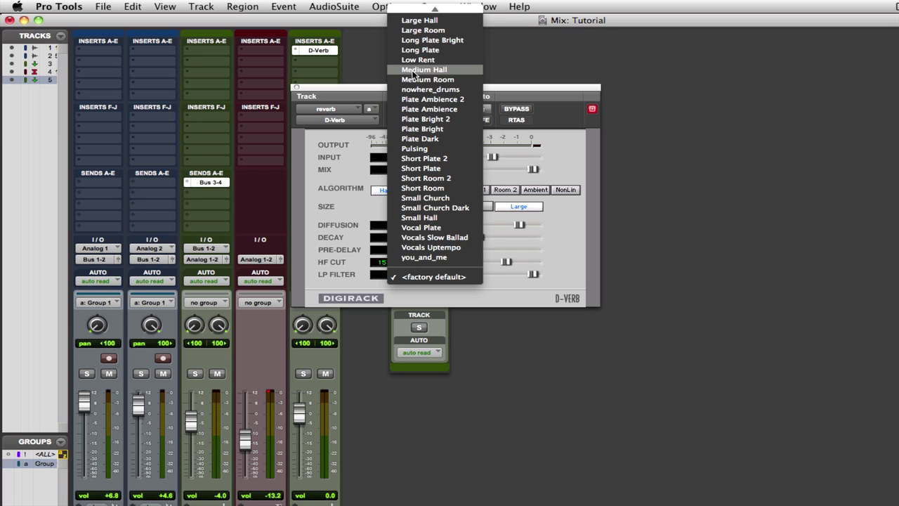
pyautogui.click(415, 80)
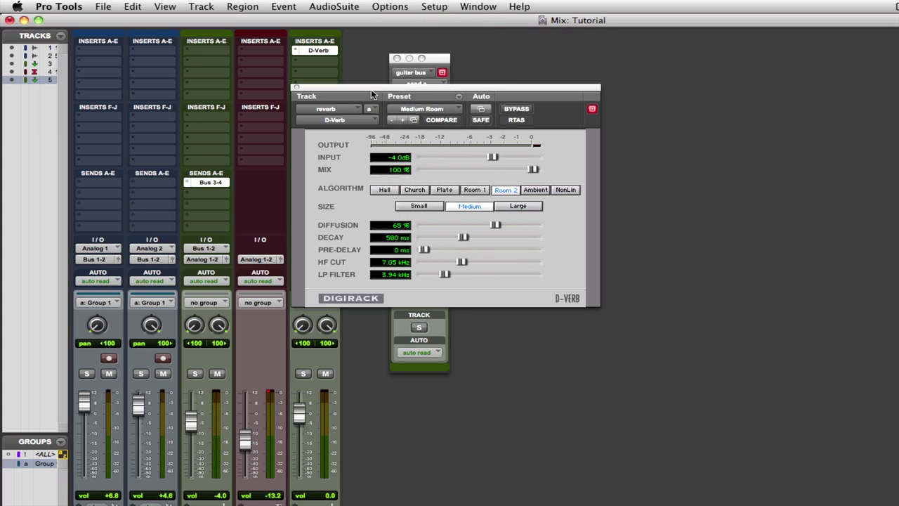
pyautogui.moveTo(371, 89); pyautogui.dragTo(400, 102)
pyautogui.click(326, 99)
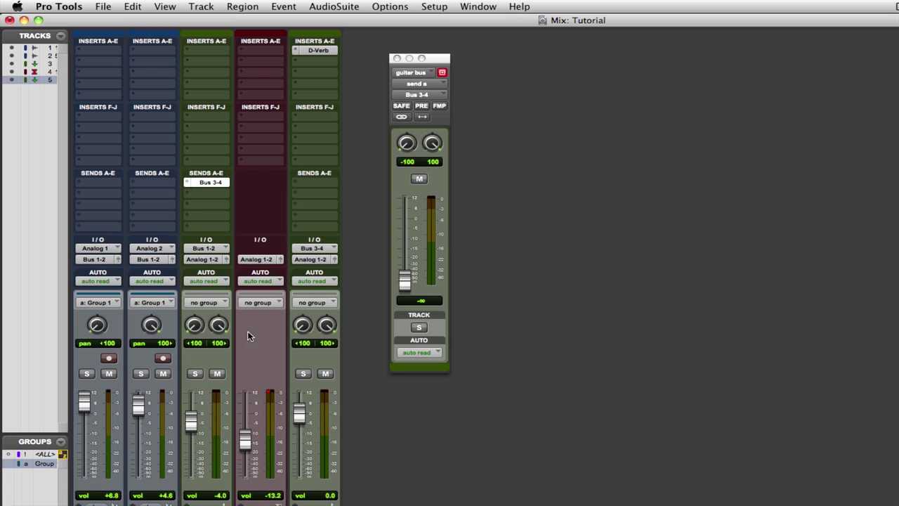
# Sweep the guitar bus Bus 3-4 send fader, leaving it at -1.9 dB.
pyautogui.moveTo(413, 282); pyautogui.dragTo(405, 226)
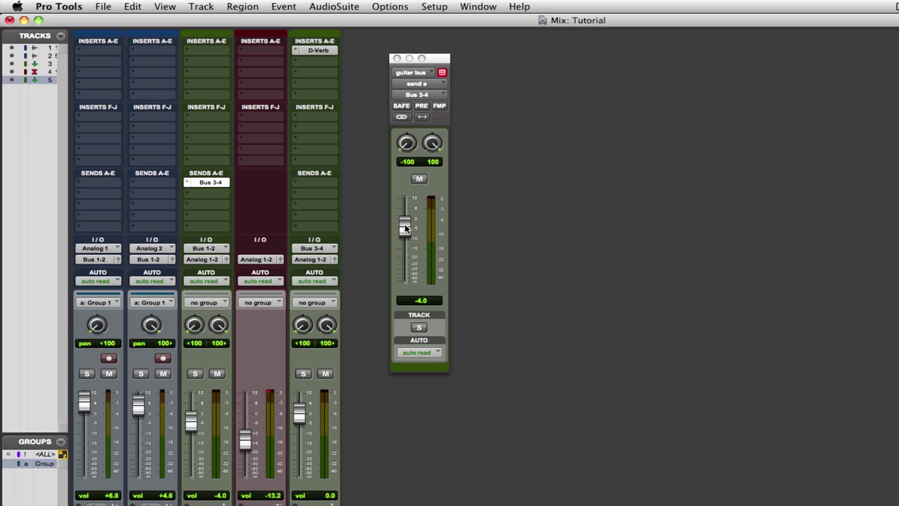
pyautogui.moveTo(405, 227); pyautogui.dragTo(404, 197)
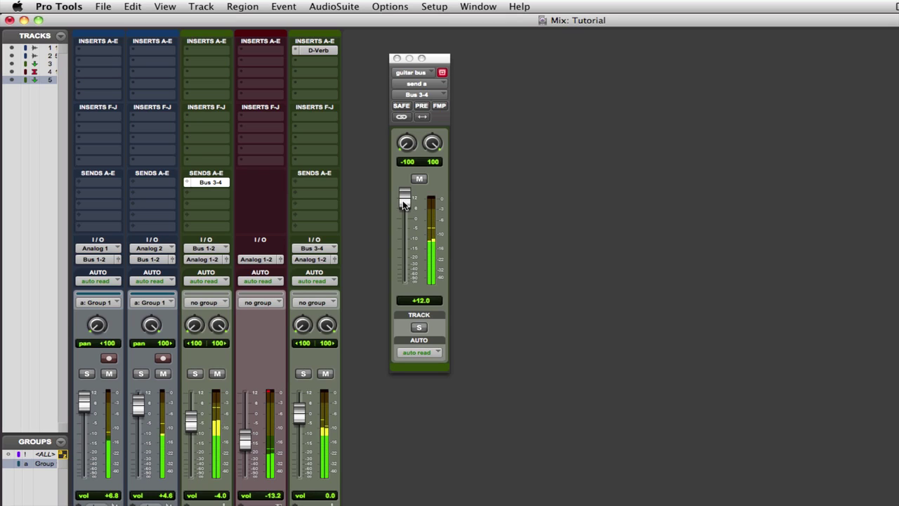
pyautogui.moveTo(404, 203); pyautogui.dragTo(405, 224)
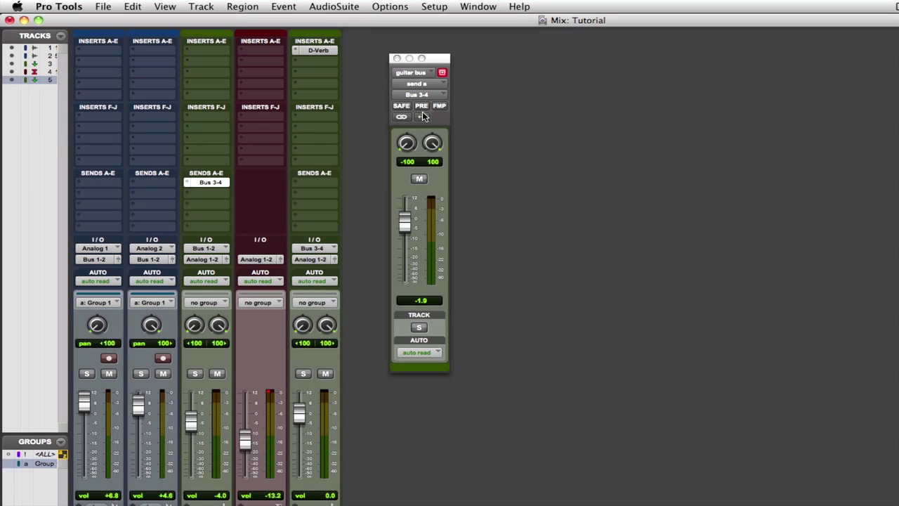
# Make the Bus 3-4 send pre-fader at +4.2 dB, then ride the guitar bus fader down and back up.
pyautogui.moveTo(434, 61); pyautogui.dragTo(435, 82)
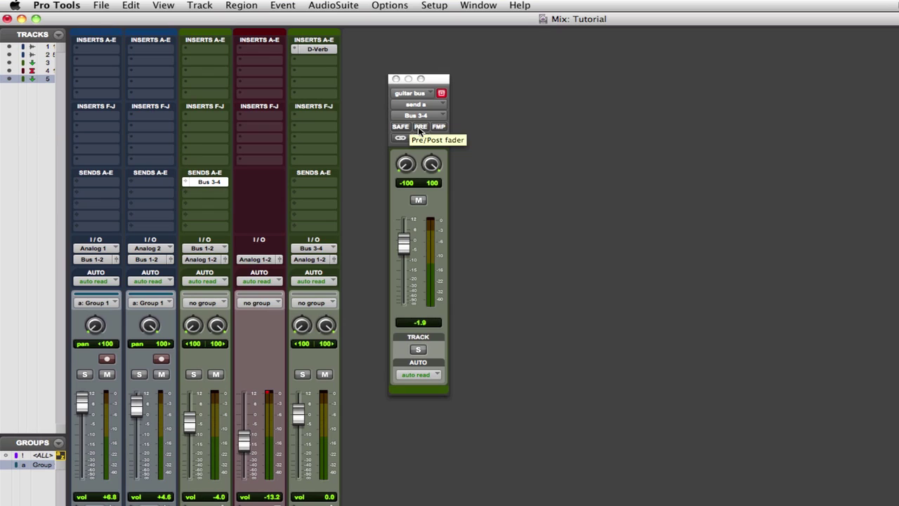
pyautogui.click(420, 127)
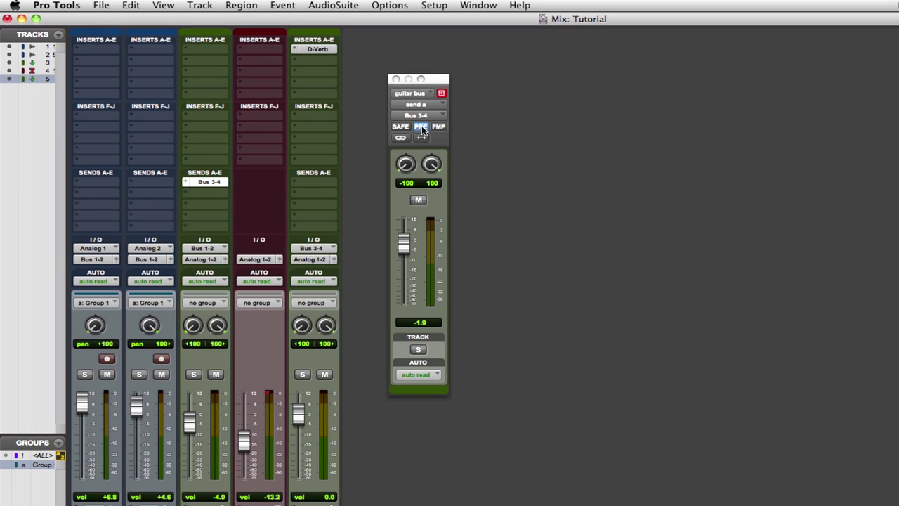
pyautogui.scroll(-2, 253, 211)
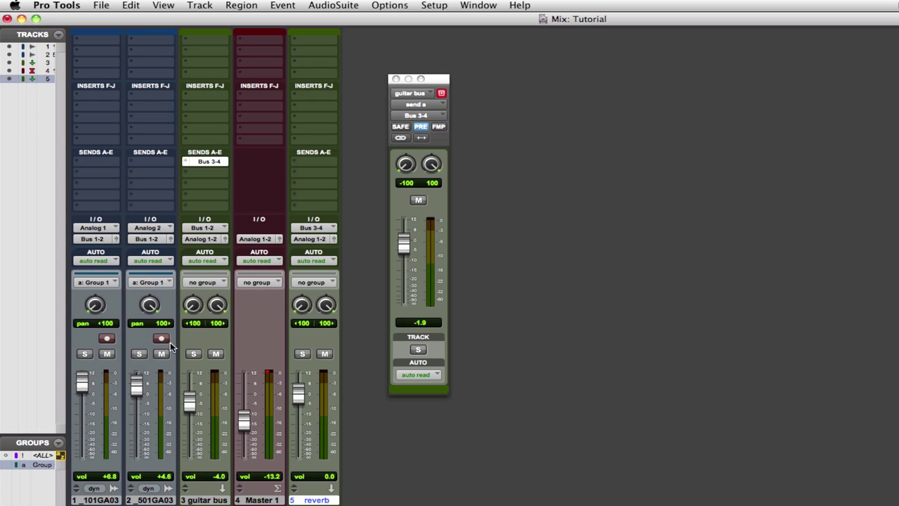
pyautogui.moveTo(404, 244)
pyautogui.mouseDown()
pyautogui.moveTo(402, 302)
pyautogui.moveTo(403, 247)
pyautogui.mouseUp()
pyautogui.moveTo(404, 247)
pyautogui.mouseDown()
pyautogui.moveTo(402, 263)
pyautogui.moveTo(405, 239)
pyautogui.mouseUp()
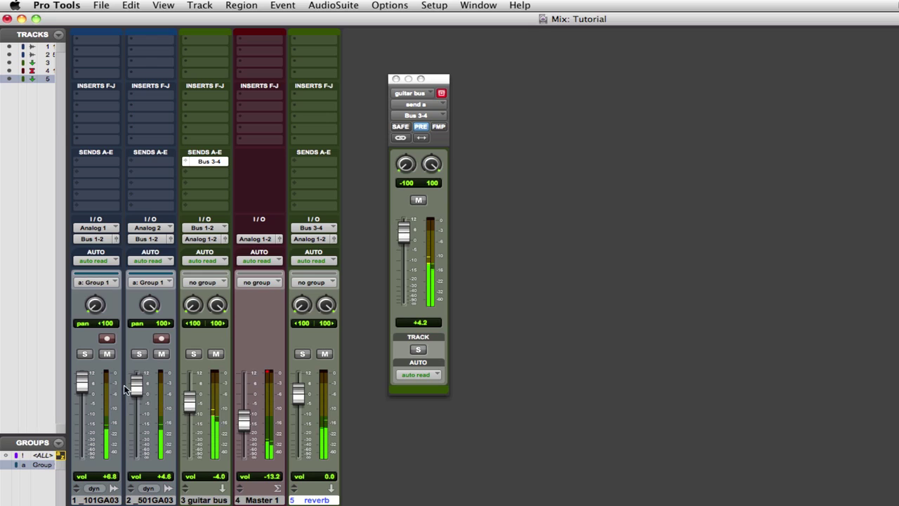
pyautogui.moveTo(189, 399); pyautogui.dragTo(190, 472)
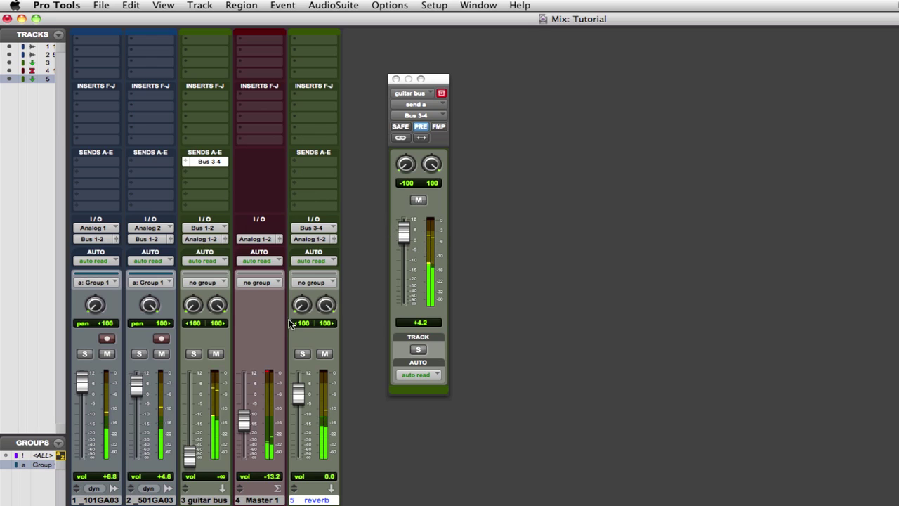
pyautogui.moveTo(197, 457); pyautogui.dragTo(197, 389)
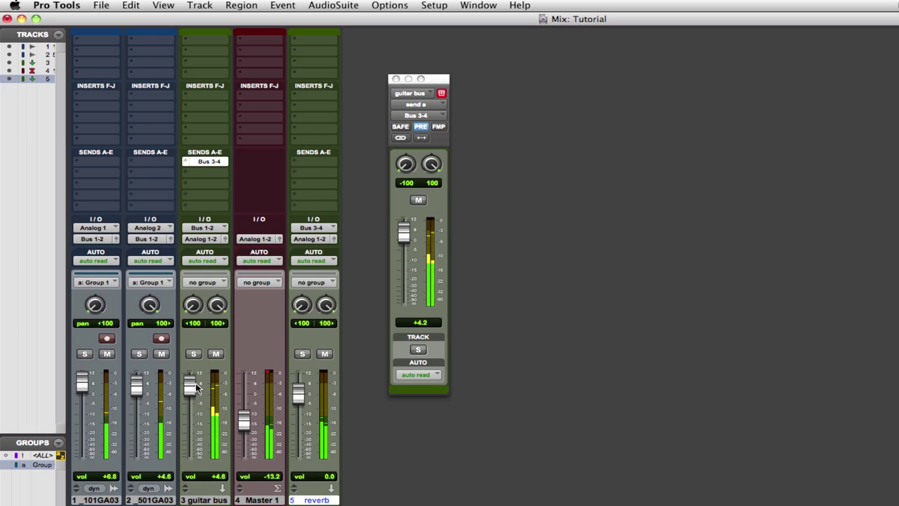
# Reset the guitar bus fader, return the send to post-fader at -1.0, and pull the guitar bus down.
pyautogui.keyDown('alt'); pyautogui.click(197, 388); pyautogui.keyUp('alt')
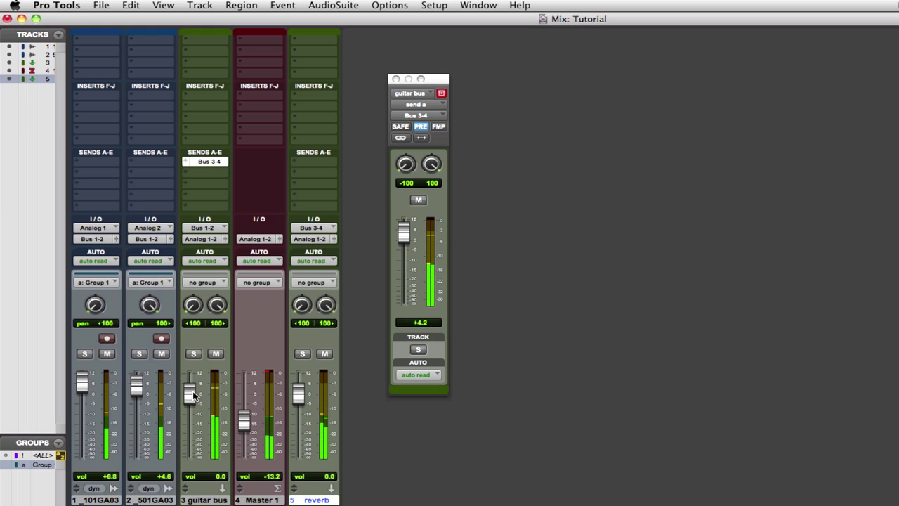
pyautogui.click(420, 127)
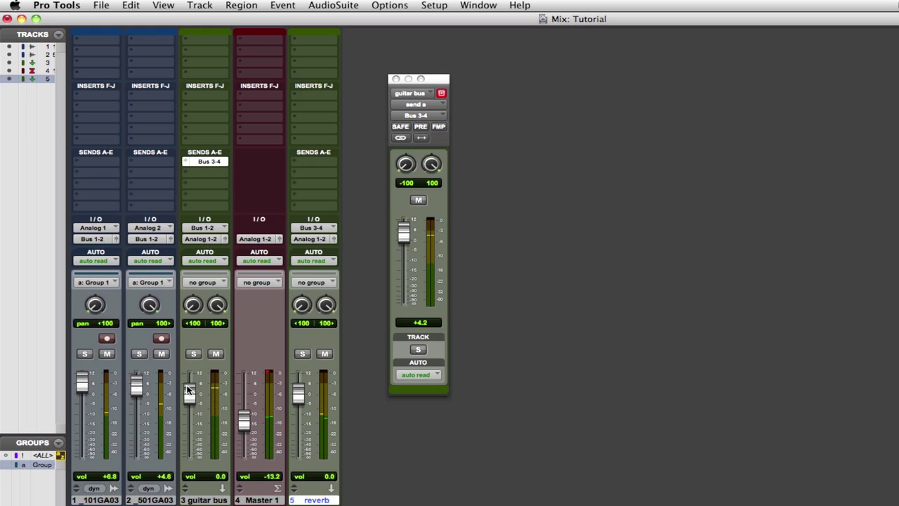
pyautogui.moveTo(189, 395); pyautogui.dragTo(191, 388)
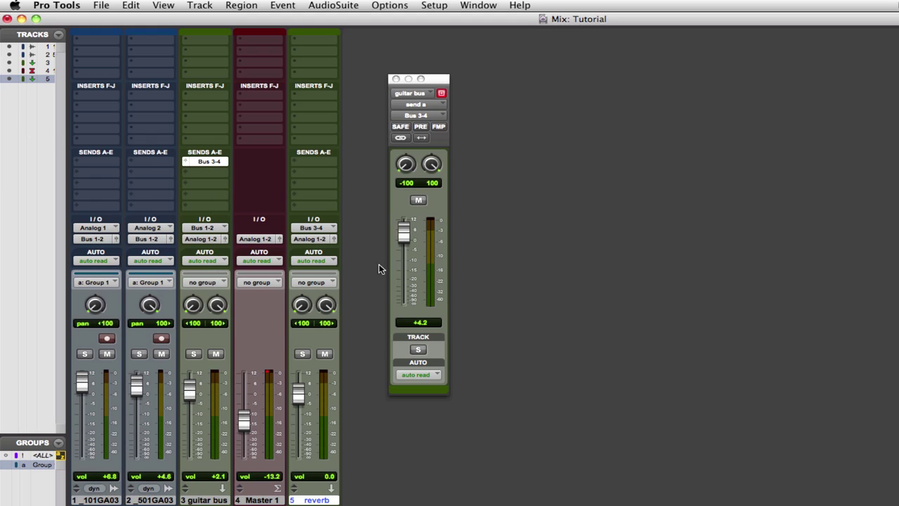
pyautogui.moveTo(400, 241); pyautogui.dragTo(404, 253)
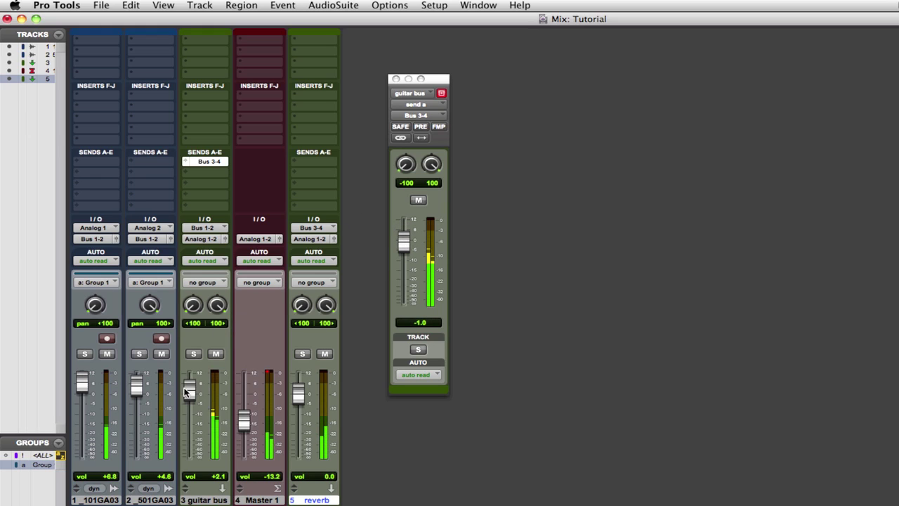
pyautogui.moveTo(189, 390); pyautogui.dragTo(189, 460)
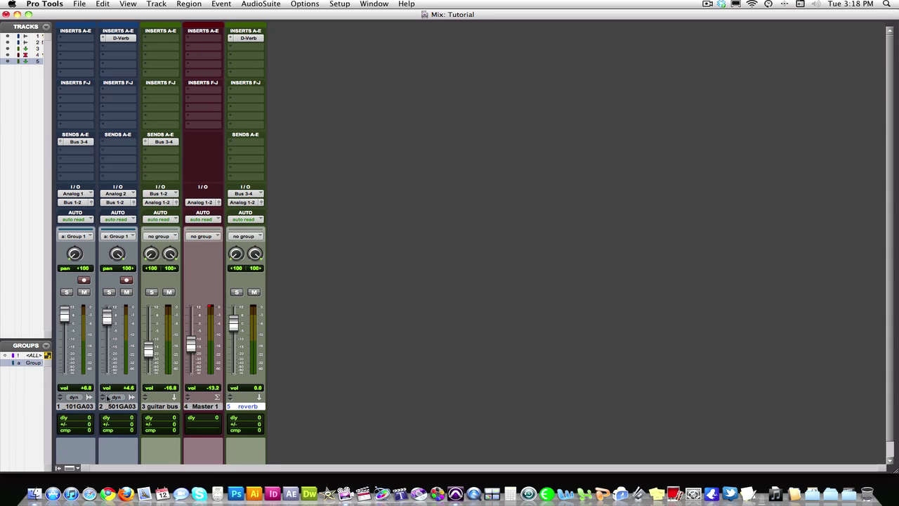
# Raise the guitar bus to -11.1 dB and switch to the Edit window with Cmd+=.
pyautogui.moveTo(149, 351); pyautogui.dragTo(149, 343)
pyautogui.press('super+equal')
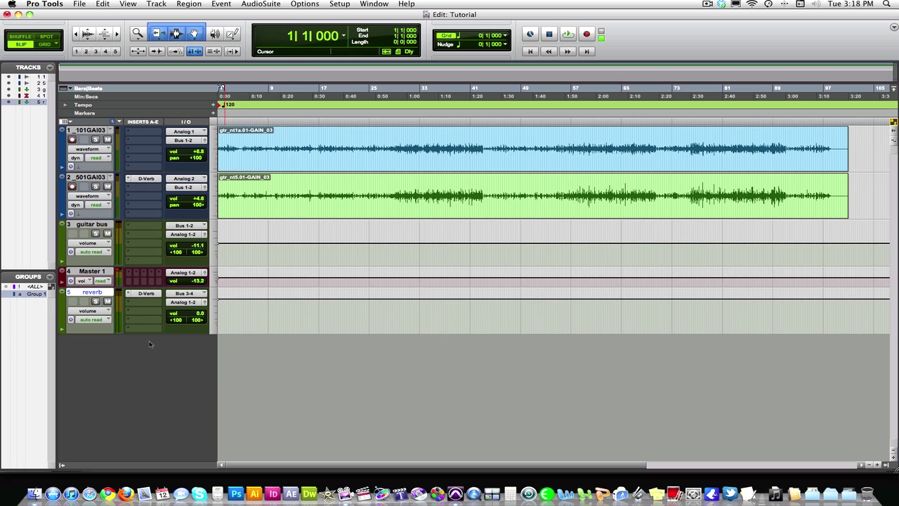